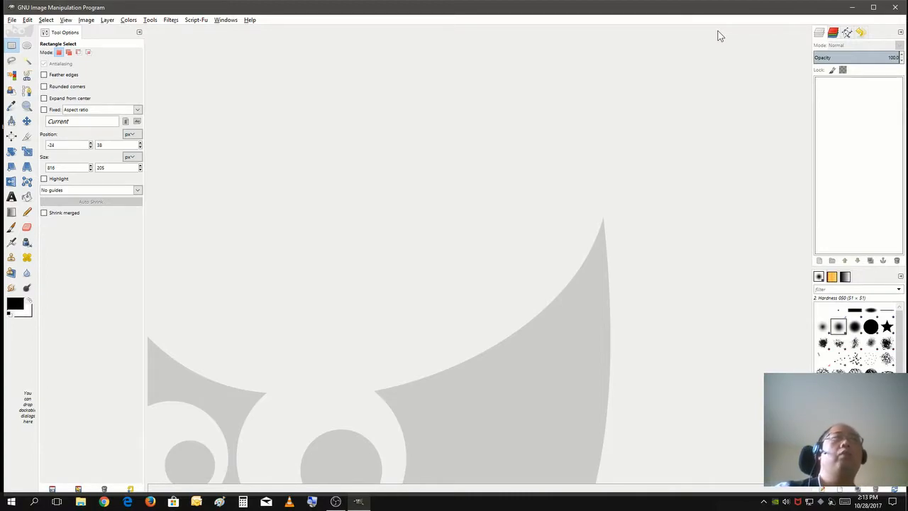
Open 02_SS_Fulton-Center-Install_2-960x537.jpg from the Desktop and add an alpha channel to its layer.
{"action": "left_click", "coordinate": [12, 20]}
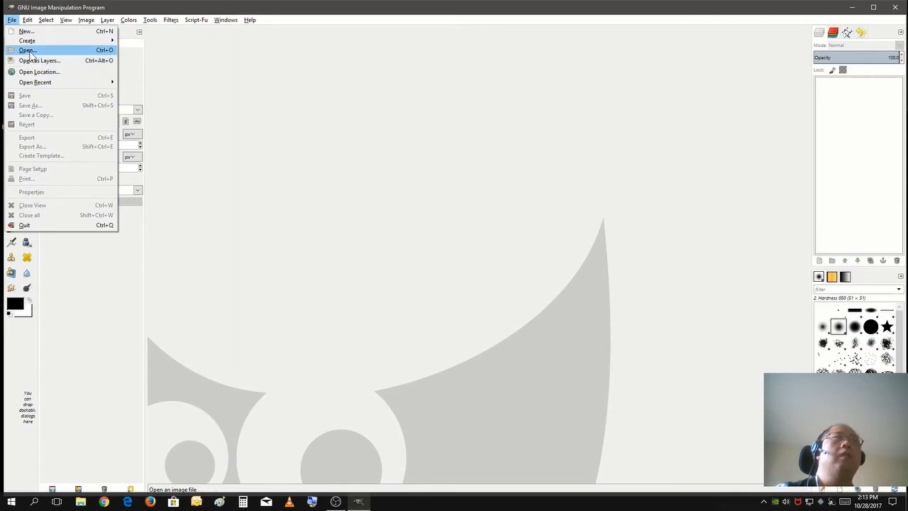
{"action": "left_click", "coordinate": [30, 51]}
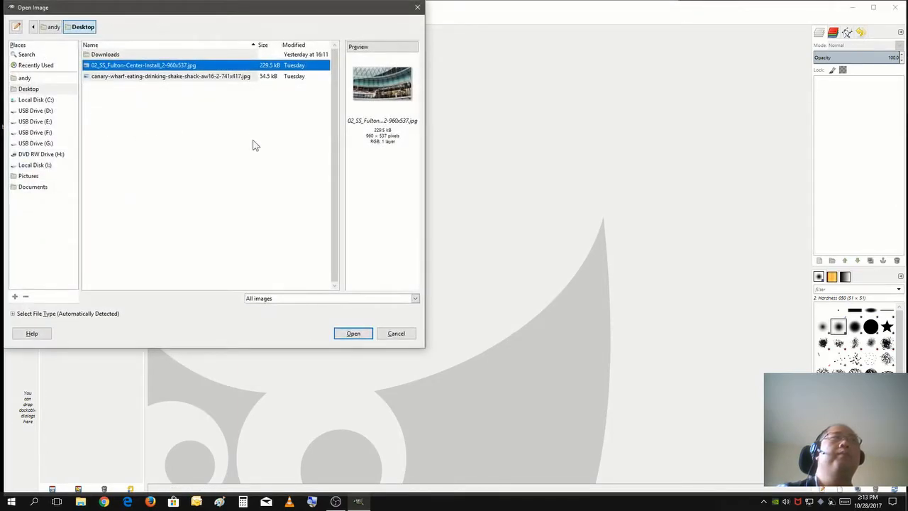
{"action": "left_click", "coordinate": [353, 334]}
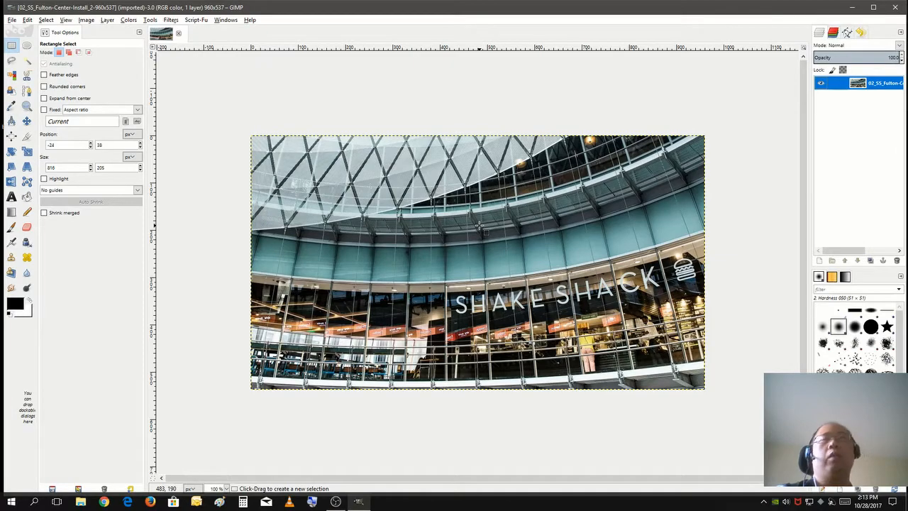
{"action": "right_click", "coordinate": [883, 90]}
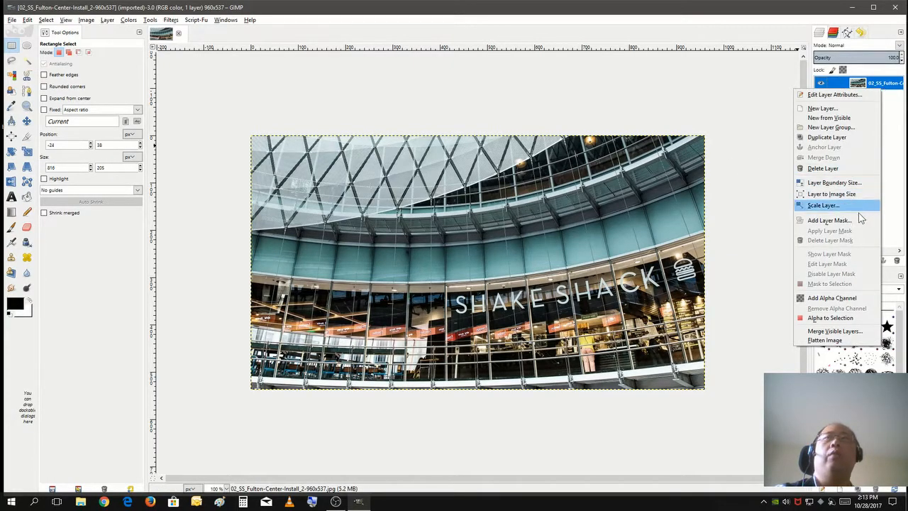
{"action": "left_click", "coordinate": [827, 299]}
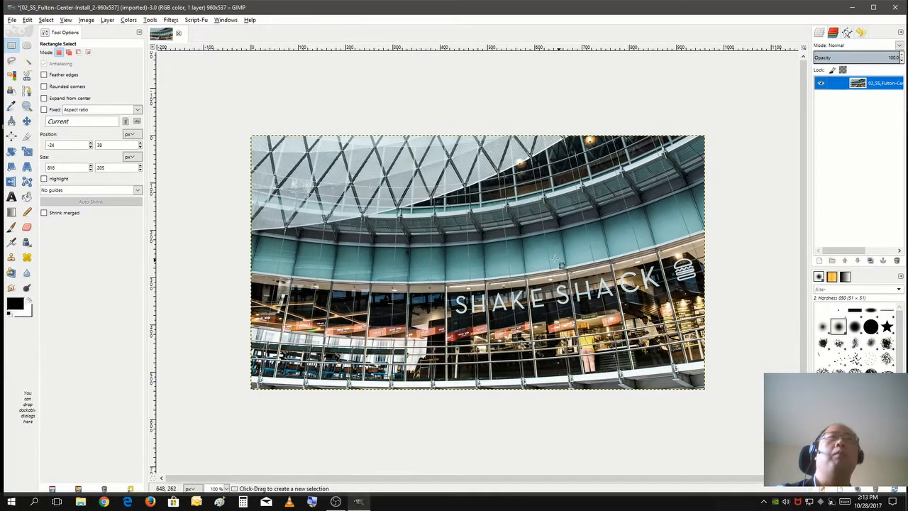
Try Fuzzy Select with a threshold of 15 on various teal wall panels and glass ceiling areas.
{"action": "left_click", "coordinate": [27, 62]}
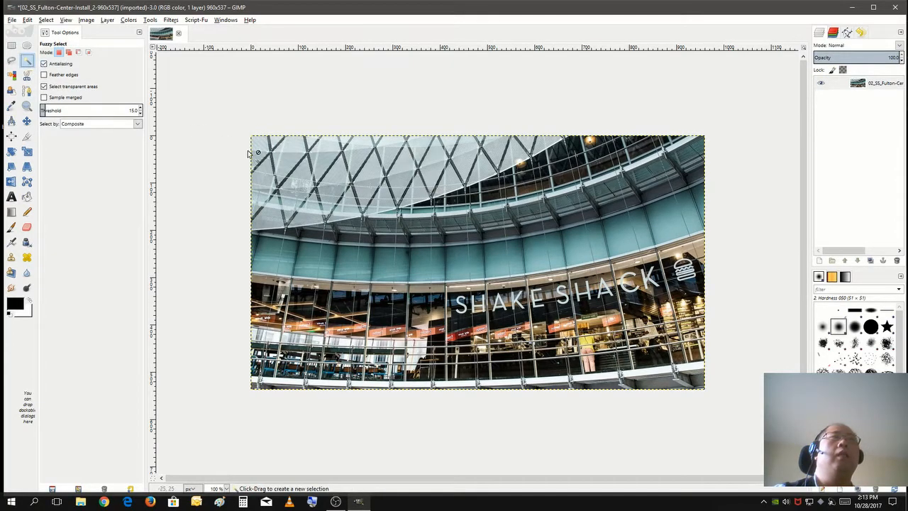
{"action": "left_click", "coordinate": [319, 182]}
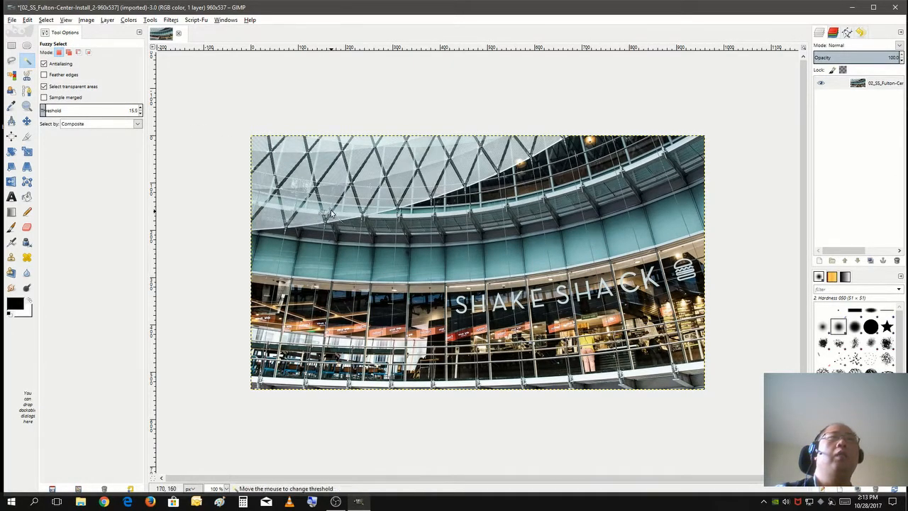
{"action": "left_click", "coordinate": [497, 260]}
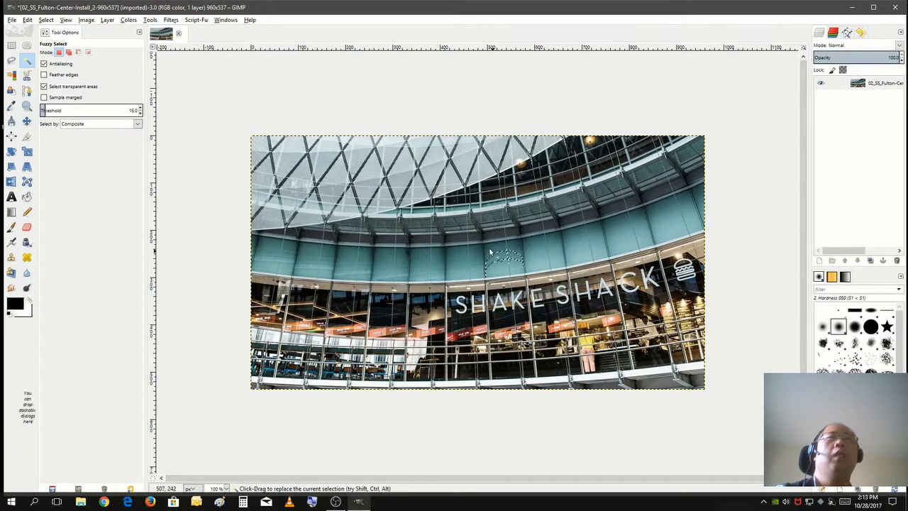
{"action": "left_click", "coordinate": [458, 260]}
{"action": "left_click", "coordinate": [408, 255]}
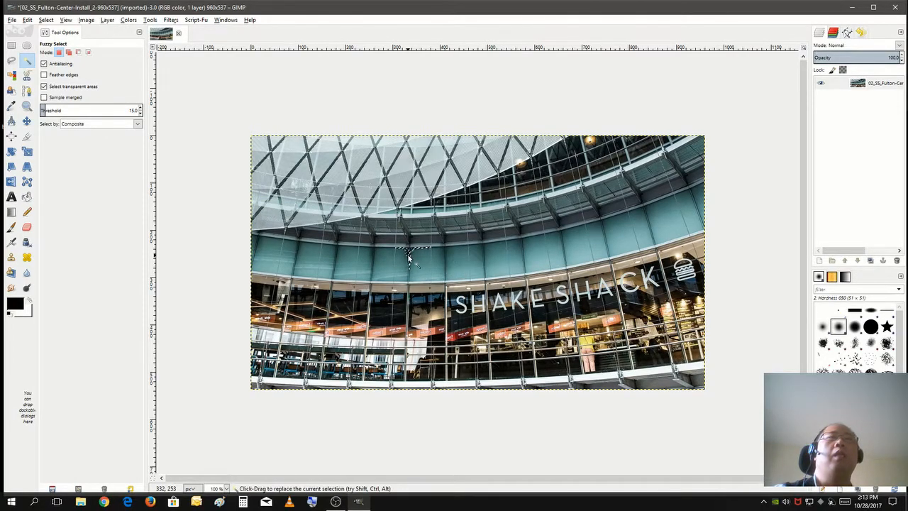
{"action": "left_click", "coordinate": [591, 238]}
{"action": "left_click", "coordinate": [636, 219]}
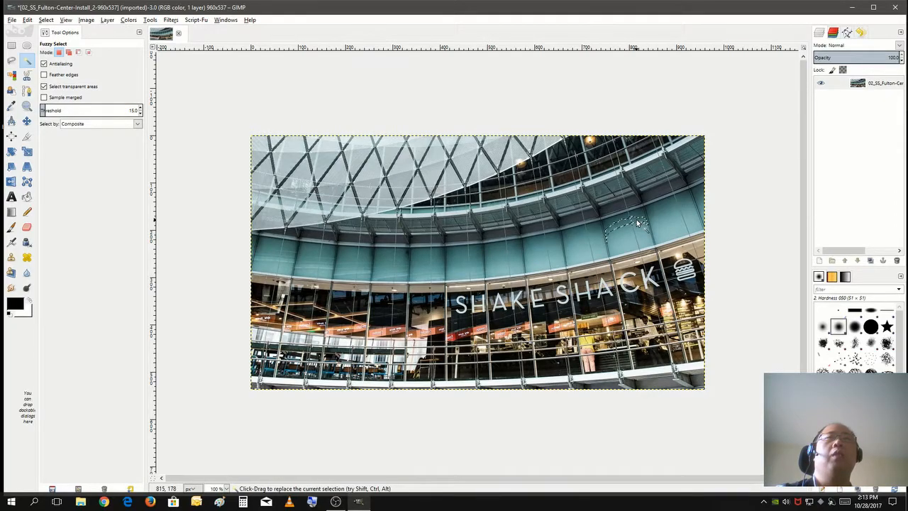
{"action": "left_click", "coordinate": [679, 211]}
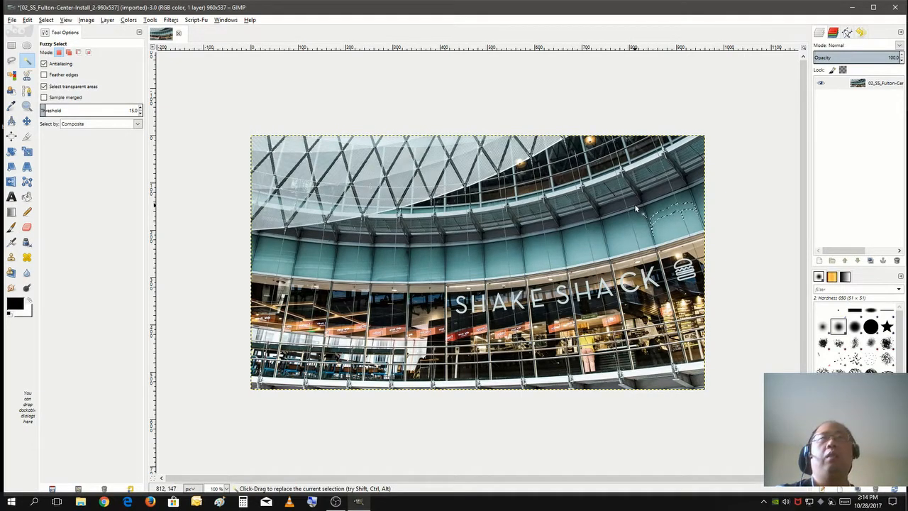
{"action": "left_click", "coordinate": [608, 222]}
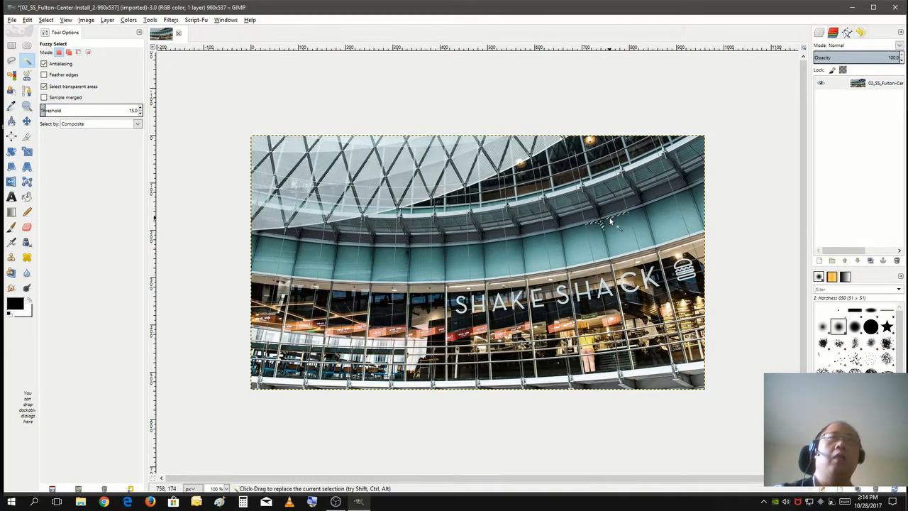
{"action": "left_click", "coordinate": [579, 236]}
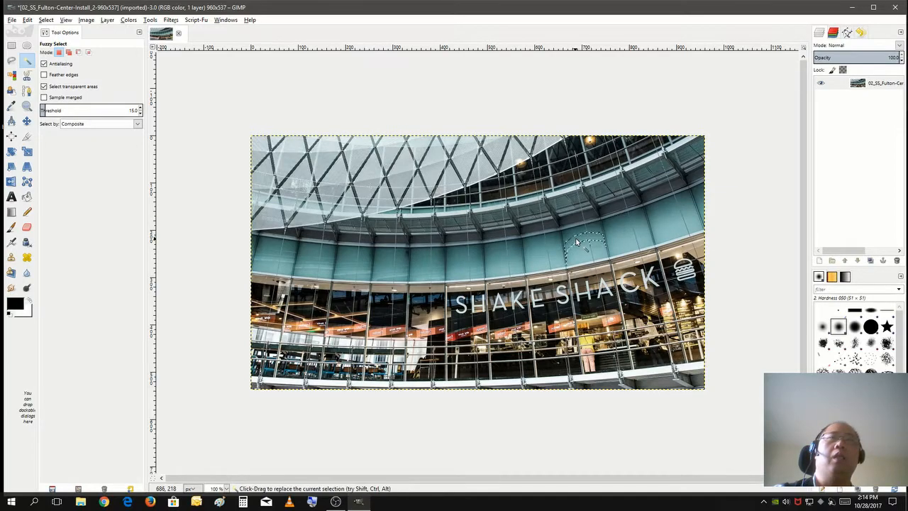
{"action": "left_click", "coordinate": [529, 250]}
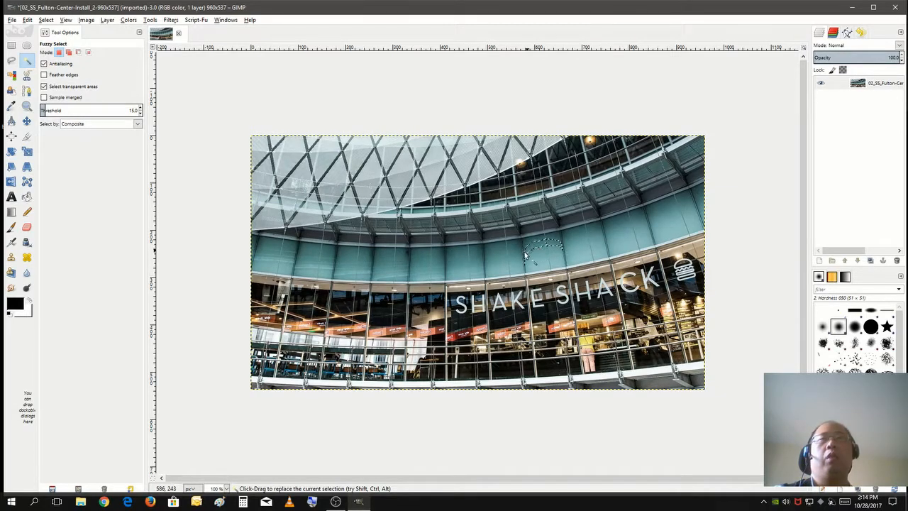
{"action": "left_click", "coordinate": [454, 178]}
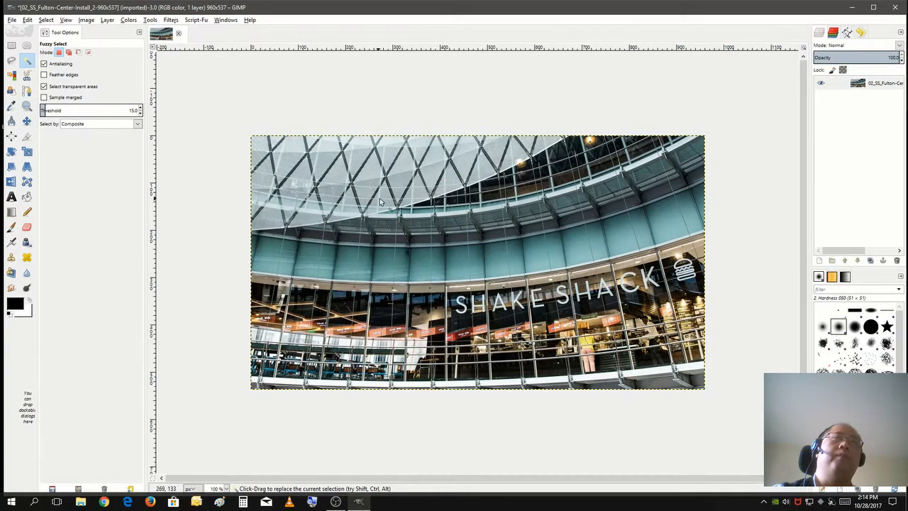
{"action": "left_click_drag", "start_coordinate": [410, 177], "coordinate": [406, 170]}
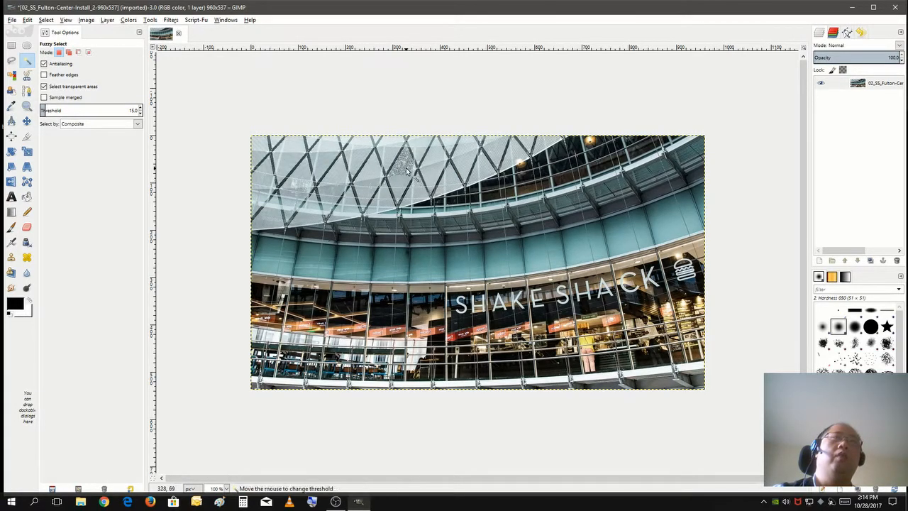
{"action": "left_click", "coordinate": [430, 234]}
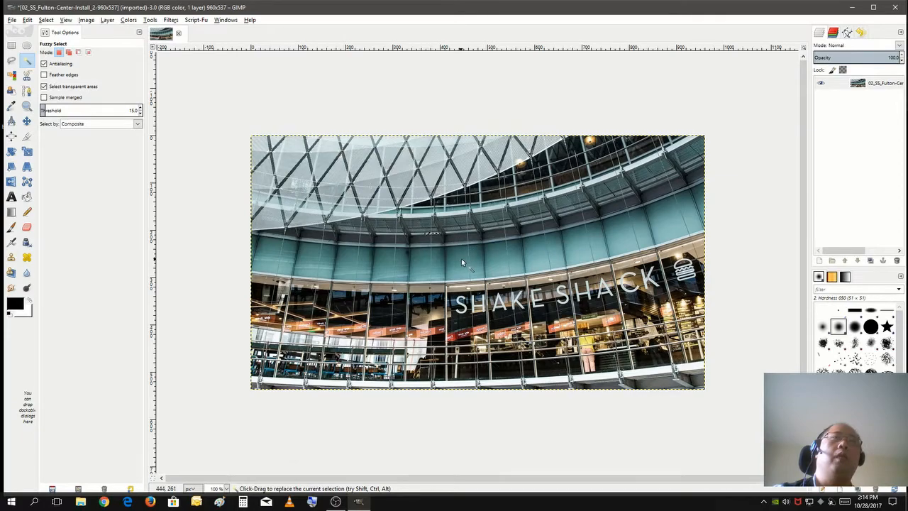
{"action": "left_click", "coordinate": [483, 249]}
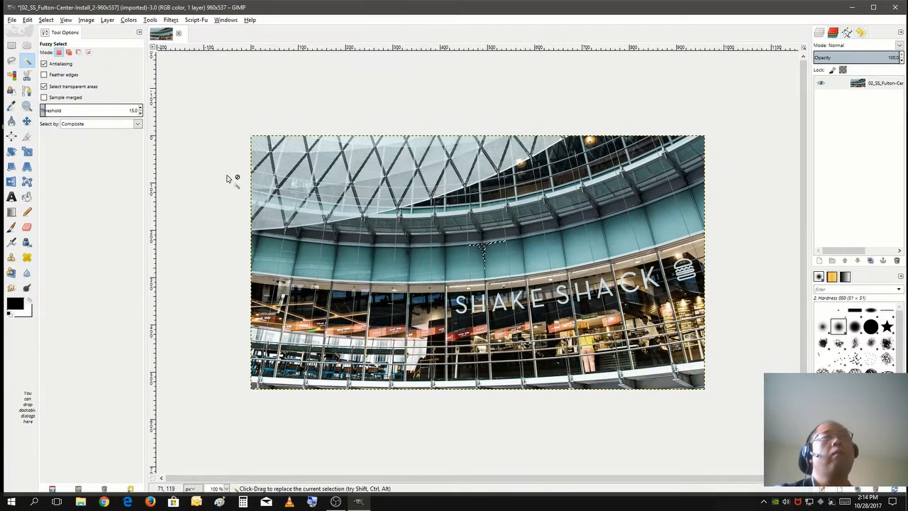
Delete a rectangle about 738 × 208 px from the upper part of the photo and select one about 973 × 291 px over the storefront.
{"action": "left_click", "coordinate": [11, 47]}
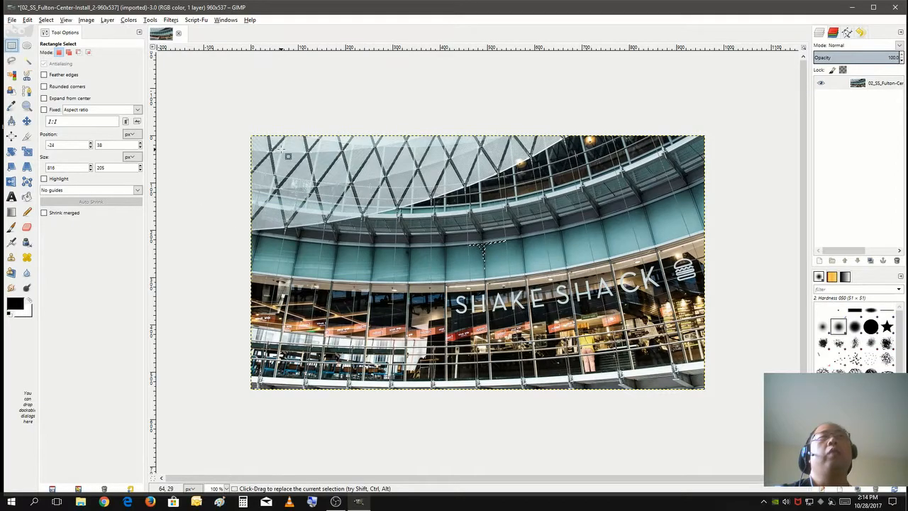
{"action": "left_click_drag", "start_coordinate": [284, 144], "coordinate": [629, 241]}
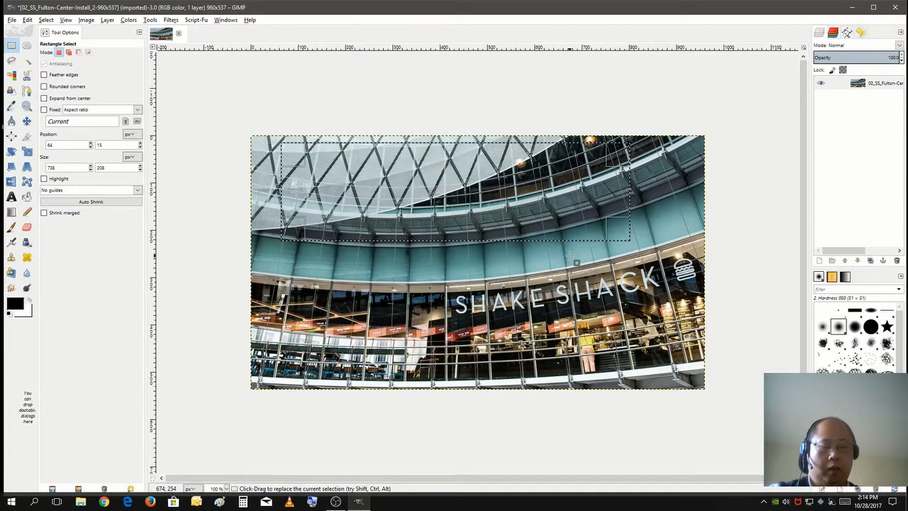
{"action": "key", "text": "Delete"}
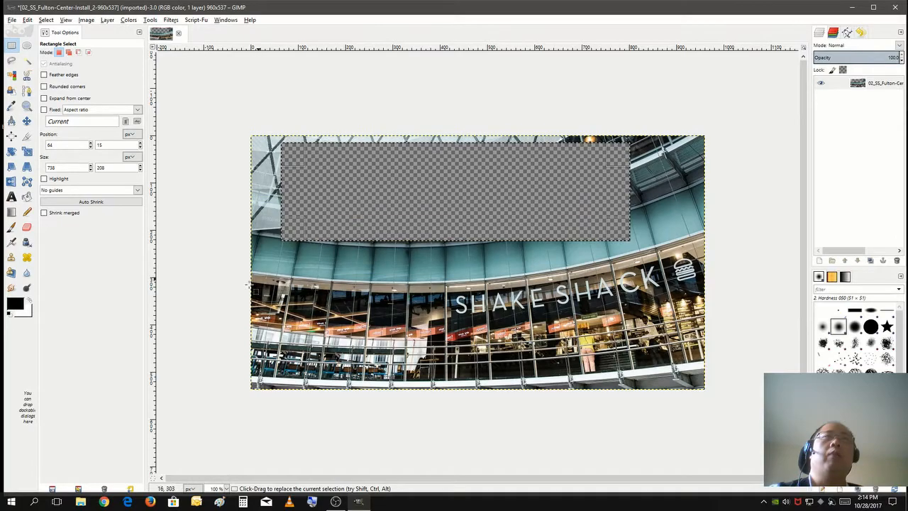
{"action": "left_click_drag", "start_coordinate": [257, 253], "coordinate": [721, 395]}
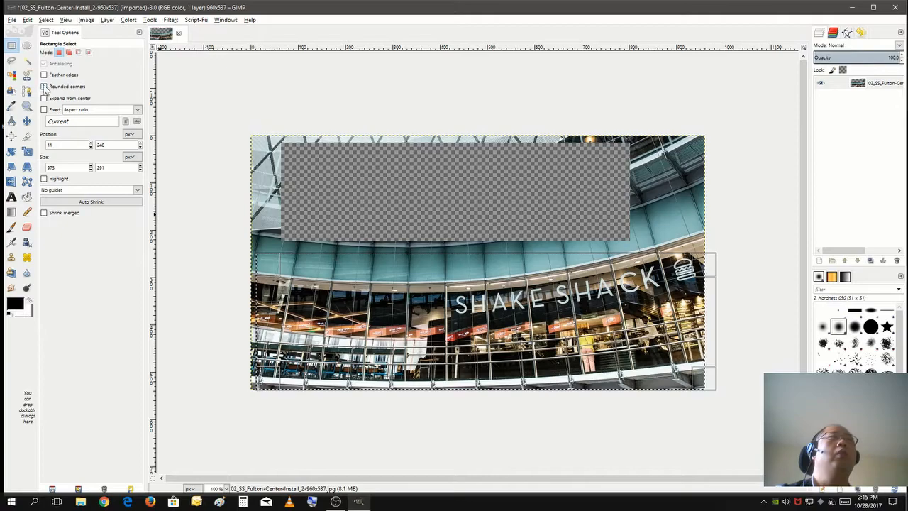
Clear the existing selection and outline the Shake Shack storefront with Free Select, following its curved upper edge and lower railing back to the starting point.
{"action": "left_click", "coordinate": [11, 62]}
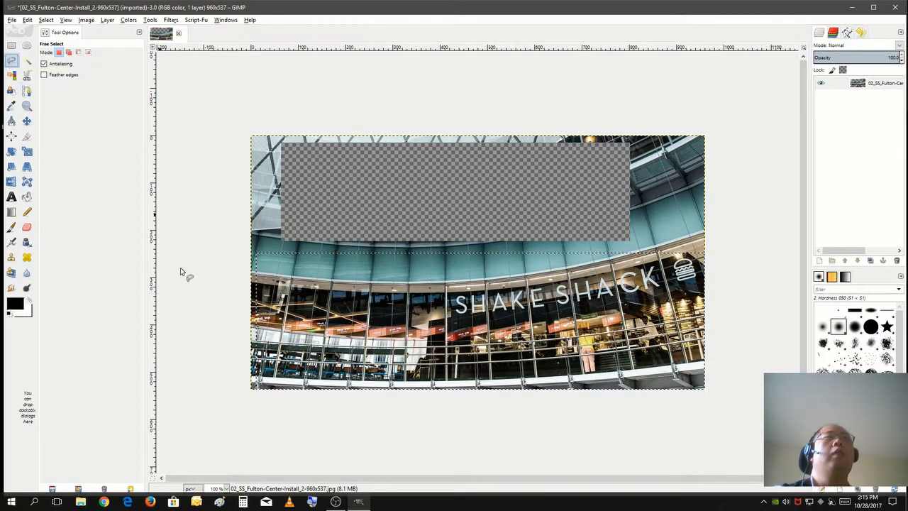
{"action": "left_click", "coordinate": [46, 19]}
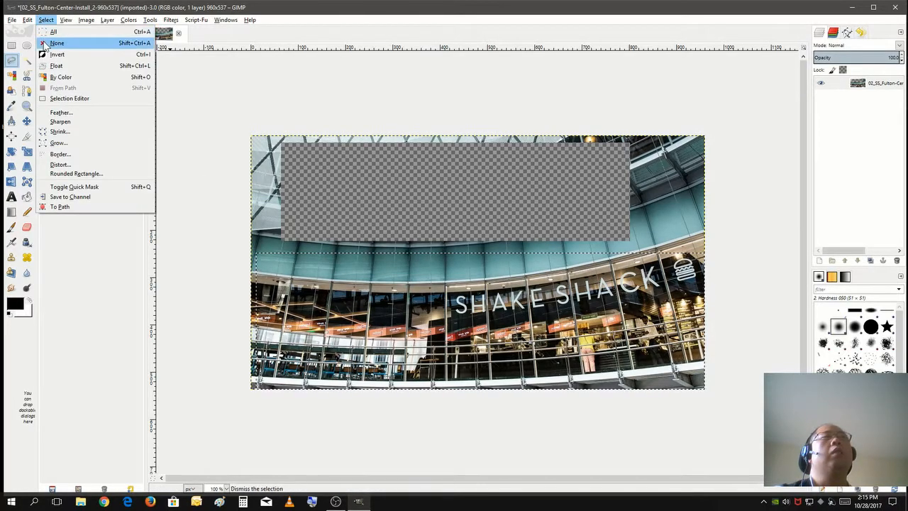
{"action": "left_click", "coordinate": [47, 44]}
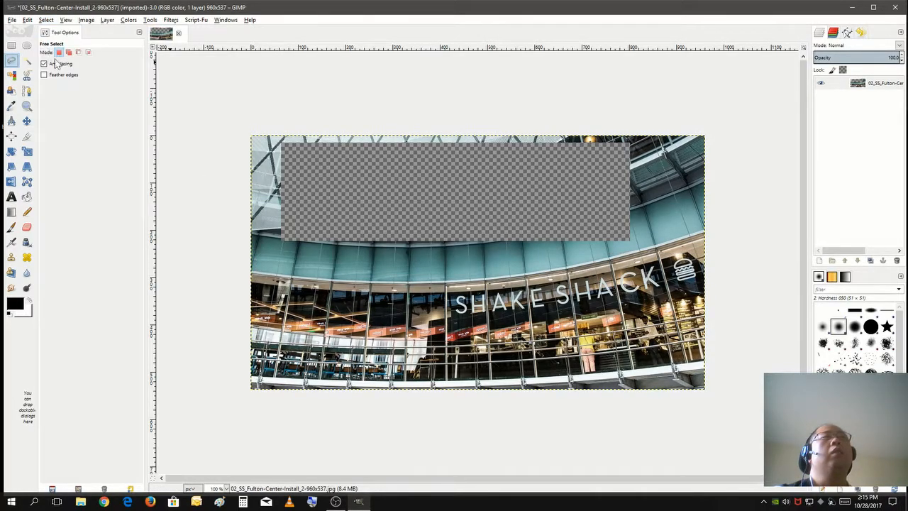
{"action": "left_click", "coordinate": [252, 272]}
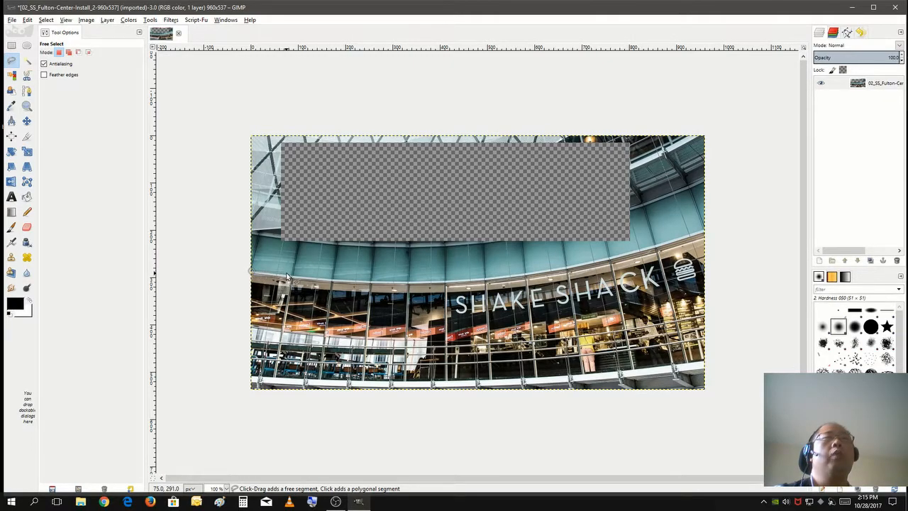
{"action": "left_click", "coordinate": [335, 279]}
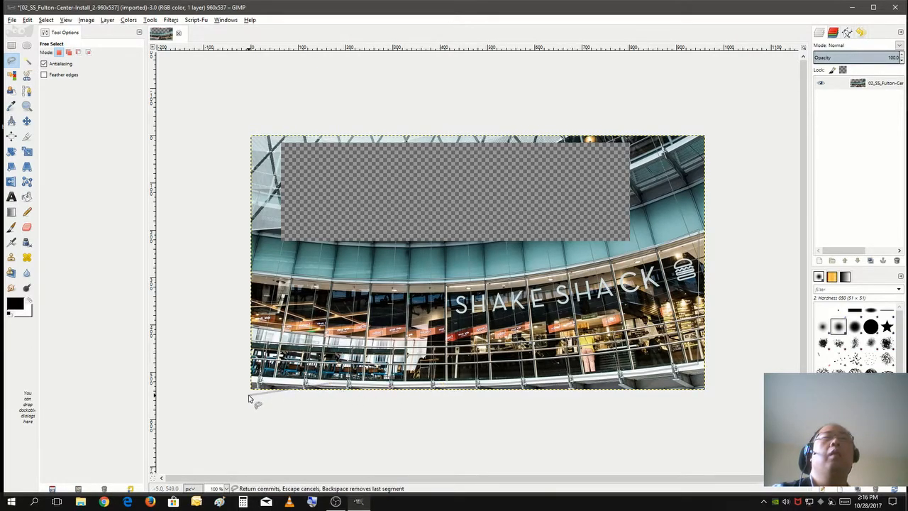
{"action": "left_click", "coordinate": [281, 381]}
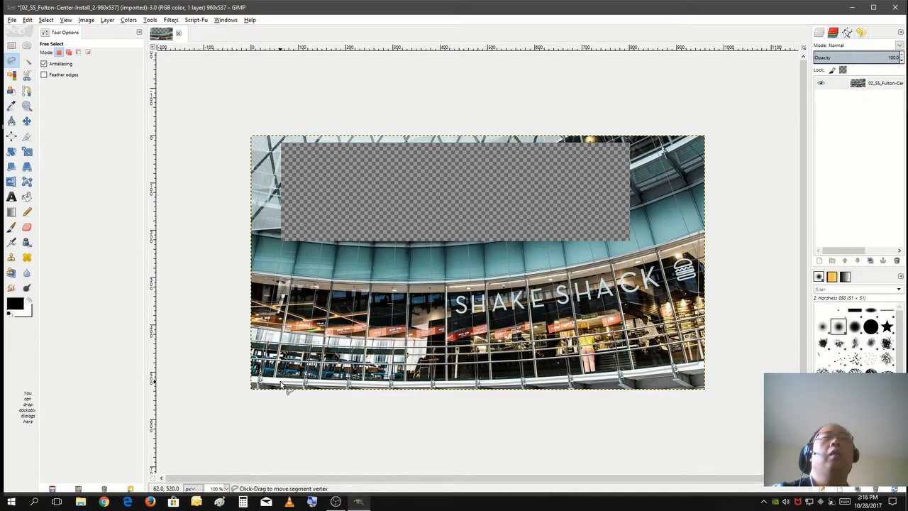
{"action": "left_click", "coordinate": [253, 385]}
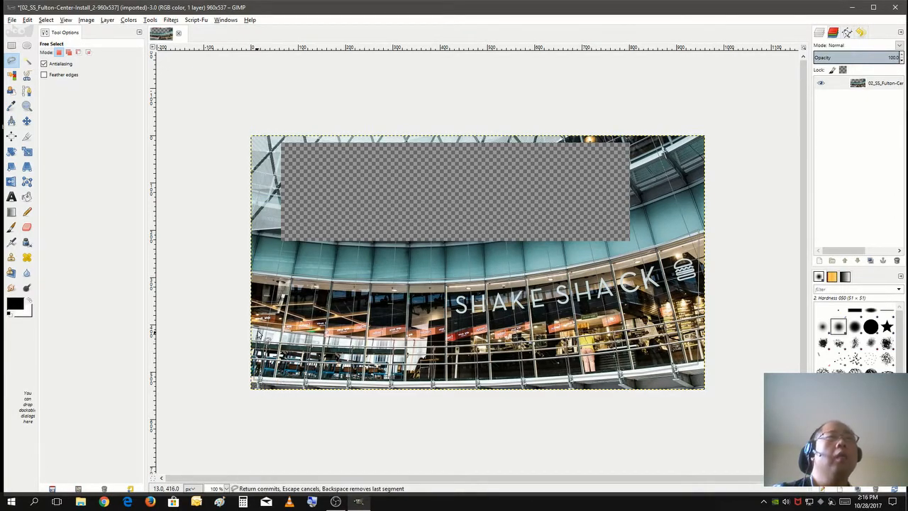
{"action": "left_click", "coordinate": [251, 272]}
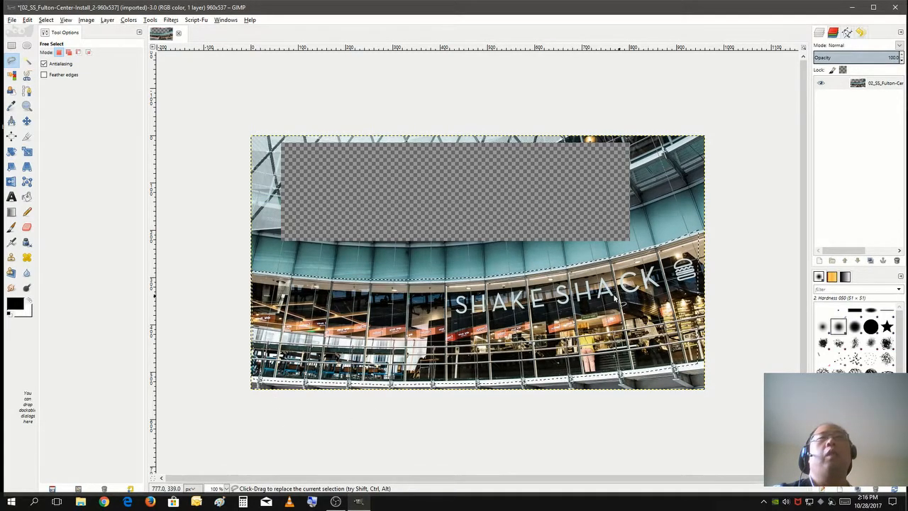
Invert the storefront selection and delete everything outside it to leave a transparent background.
{"action": "left_click", "coordinate": [44, 20]}
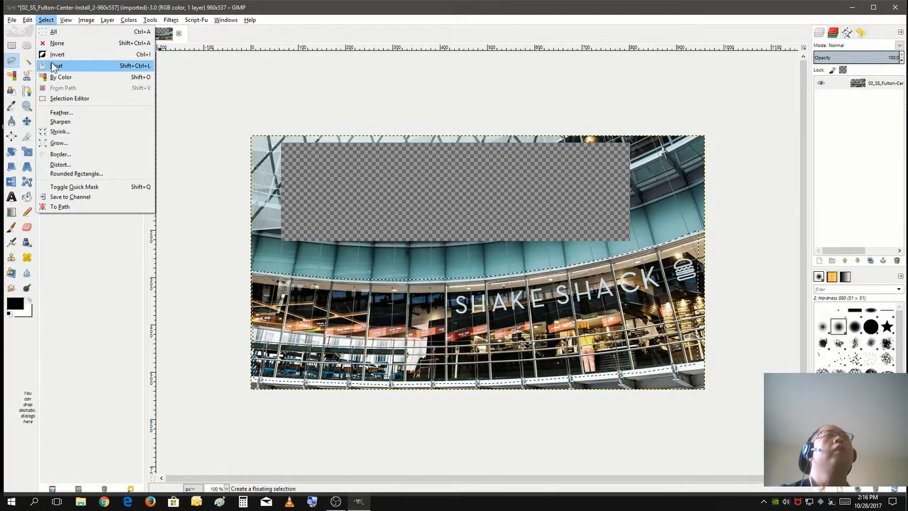
{"action": "left_click", "coordinate": [60, 54]}
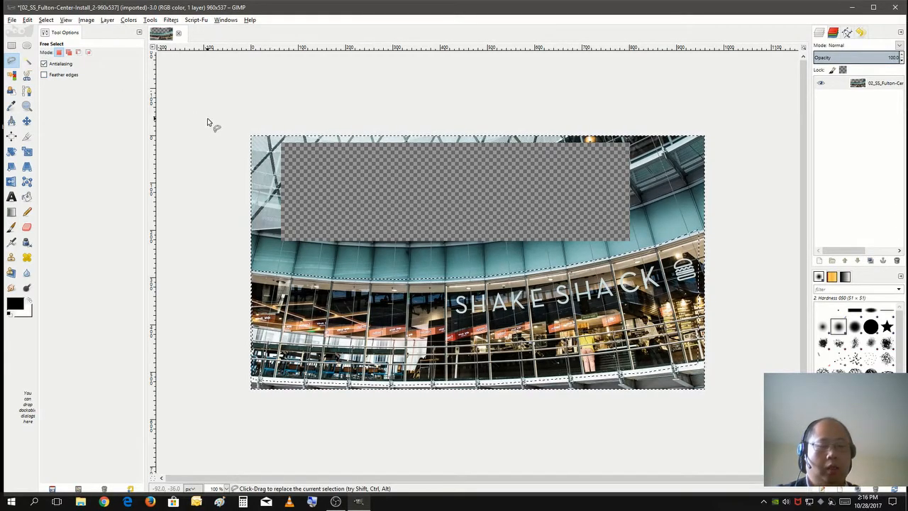
{"action": "key", "text": "Delete"}
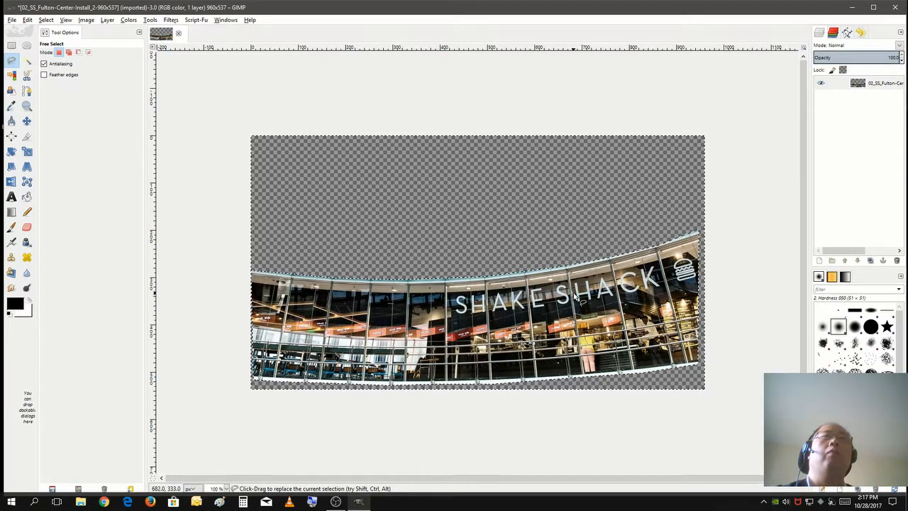
Open the recently used image canary-wharf-eating-drinking-shake-shack-aw16-2-741x417.jpg.
{"action": "left_click", "coordinate": [13, 21]}
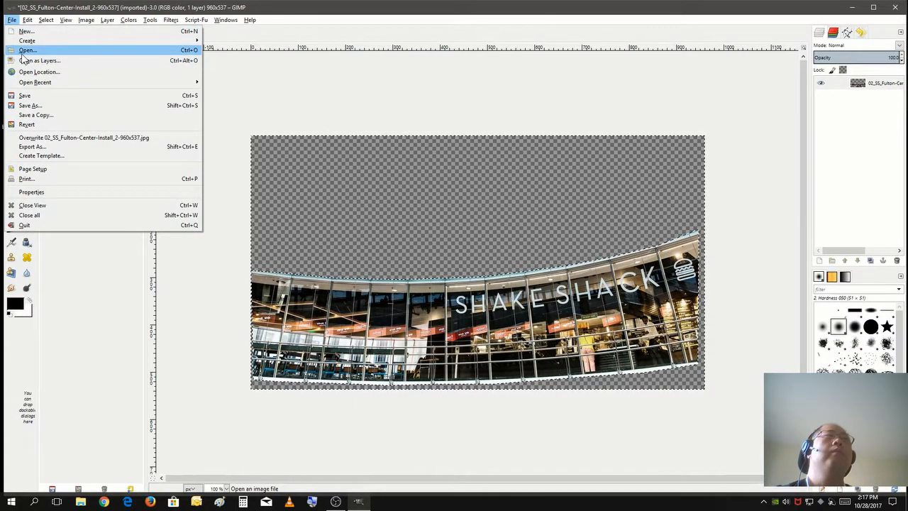
{"action": "left_click", "coordinate": [27, 51]}
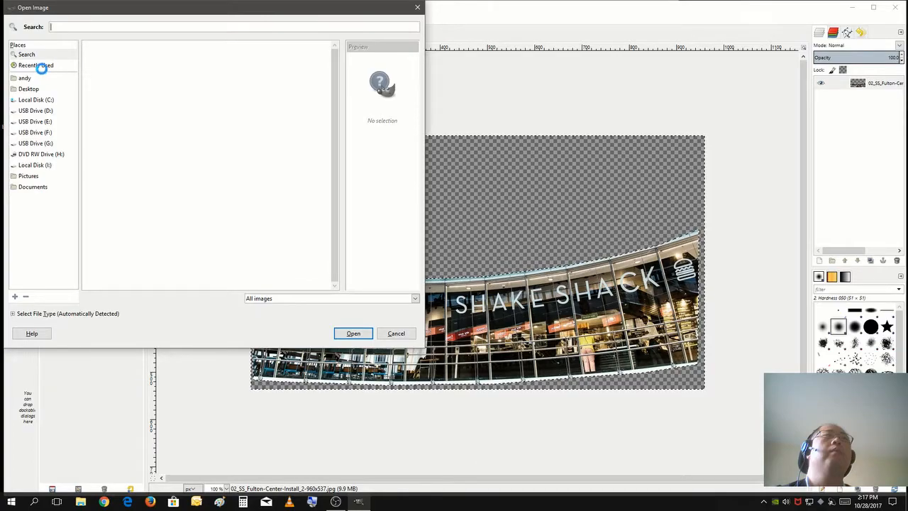
{"action": "left_click", "coordinate": [41, 65]}
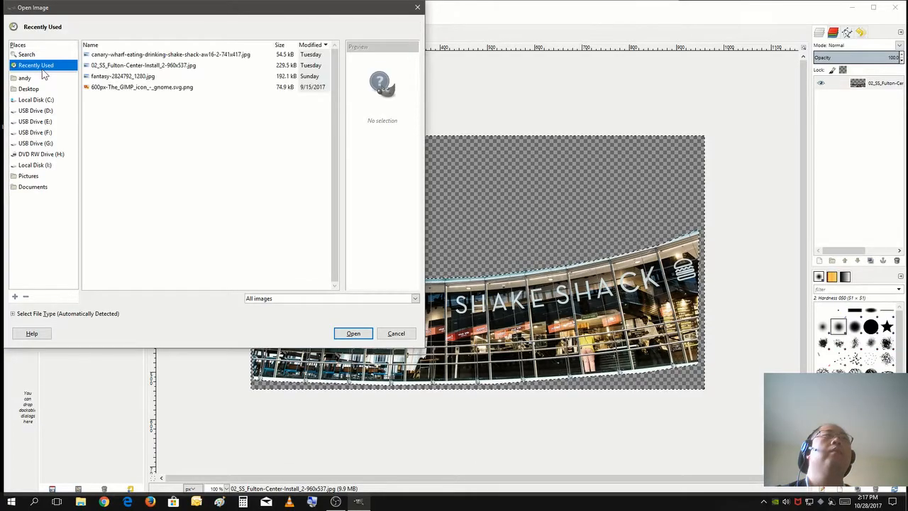
{"action": "left_click", "coordinate": [139, 56]}
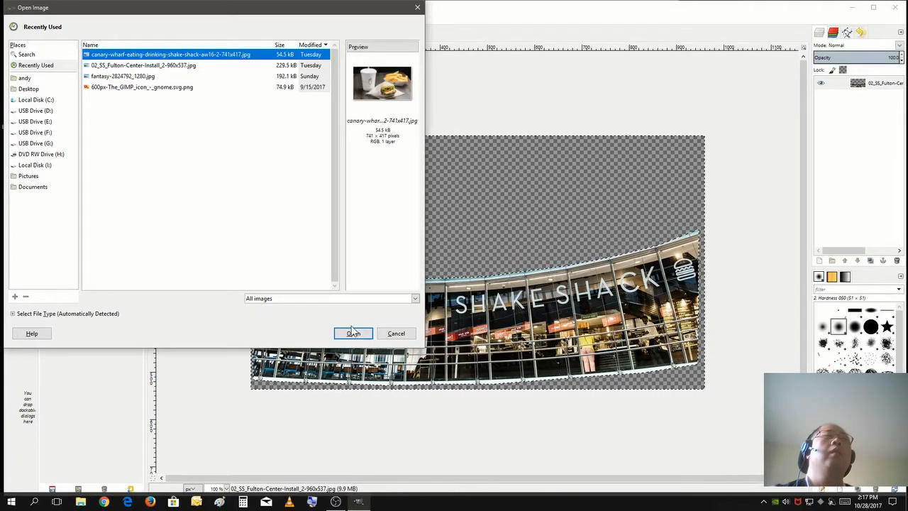
{"action": "left_click", "coordinate": [353, 334]}
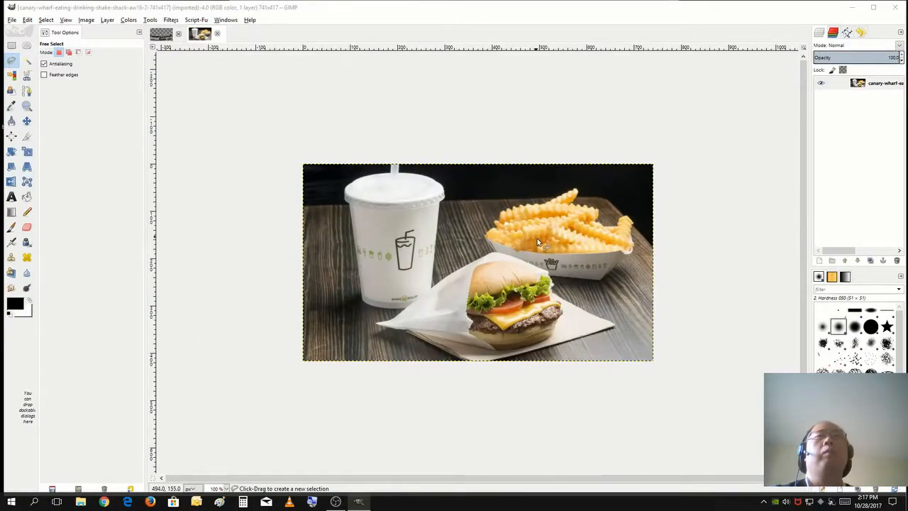
Start a Scissors Select outline at the cup's lower left corner and trace up its left side to the lid's upper left rim.
{"action": "left_click", "coordinate": [225, 488]}
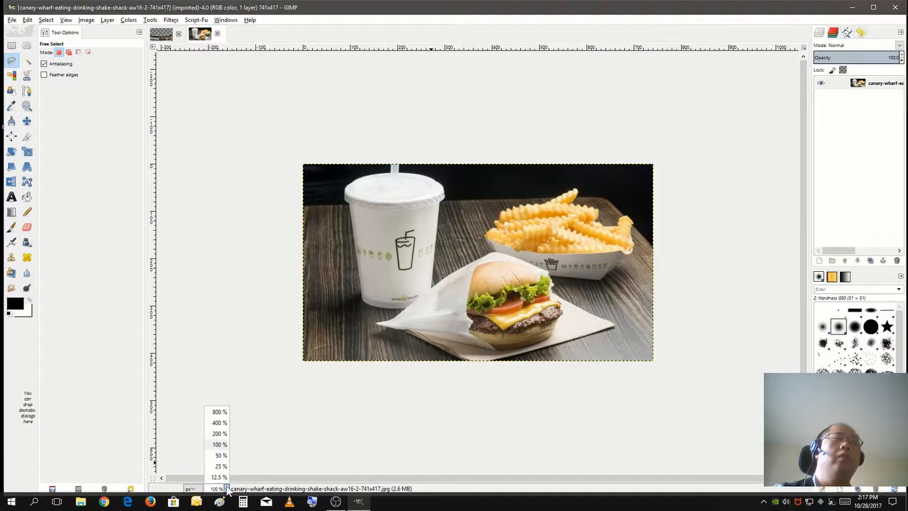
{"action": "left_click", "coordinate": [219, 434]}
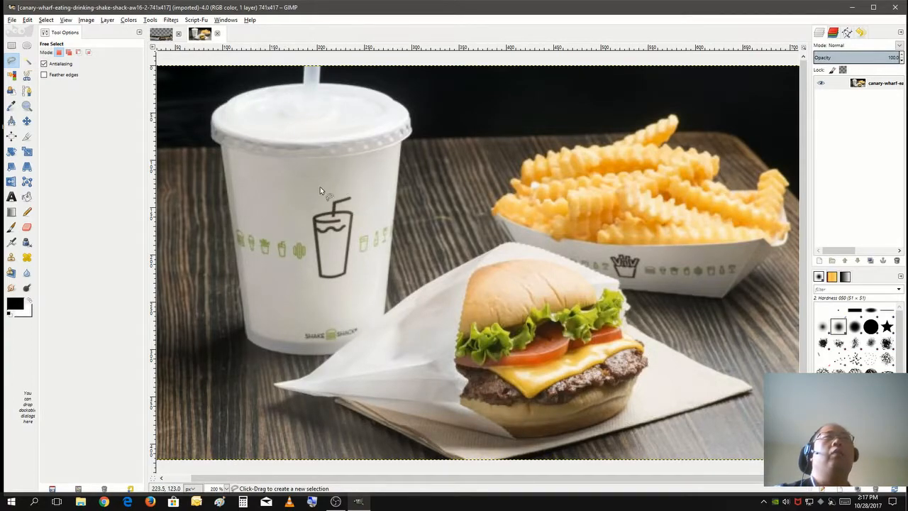
{"action": "left_click", "coordinate": [28, 76]}
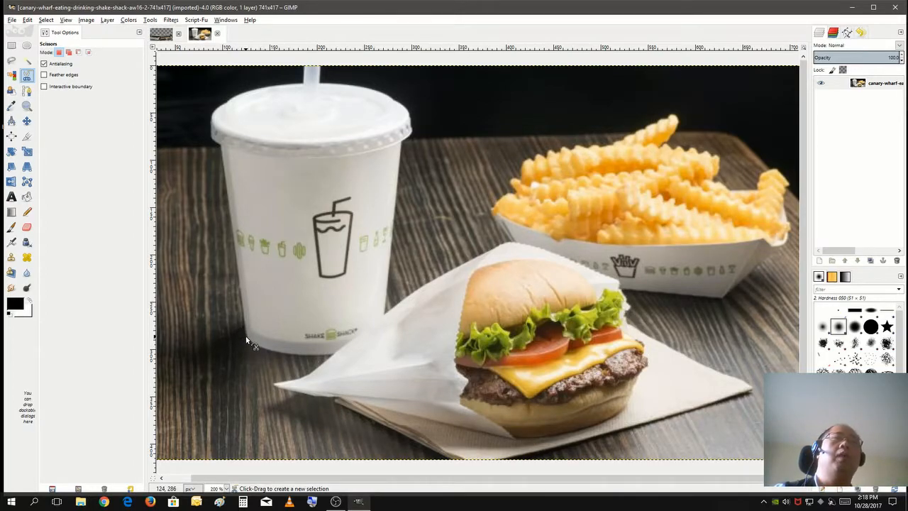
{"action": "left_click", "coordinate": [243, 333]}
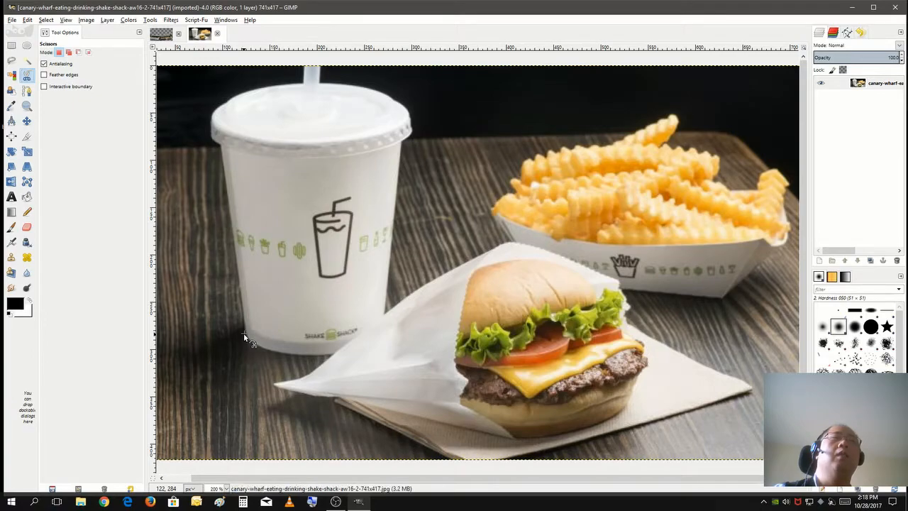
{"action": "left_click", "coordinate": [232, 239]}
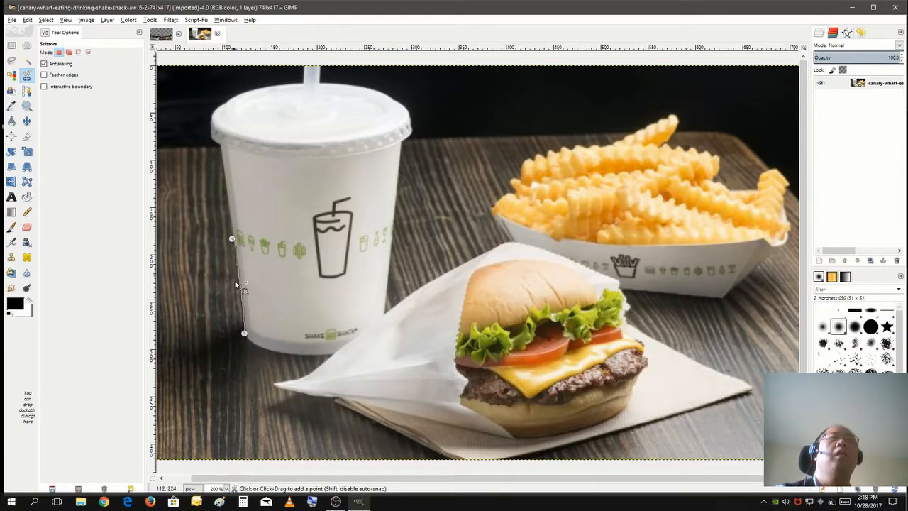
{"action": "left_click", "coordinate": [226, 185]}
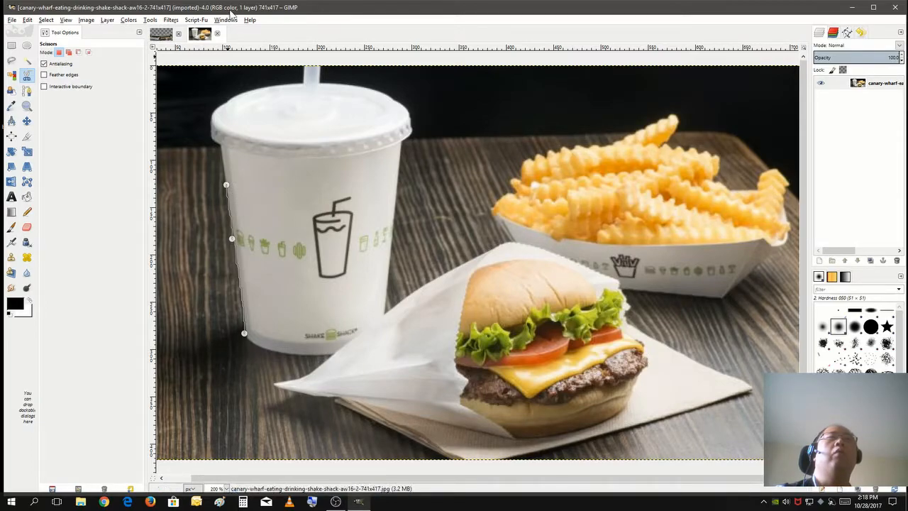
{"action": "left_click", "coordinate": [212, 137]}
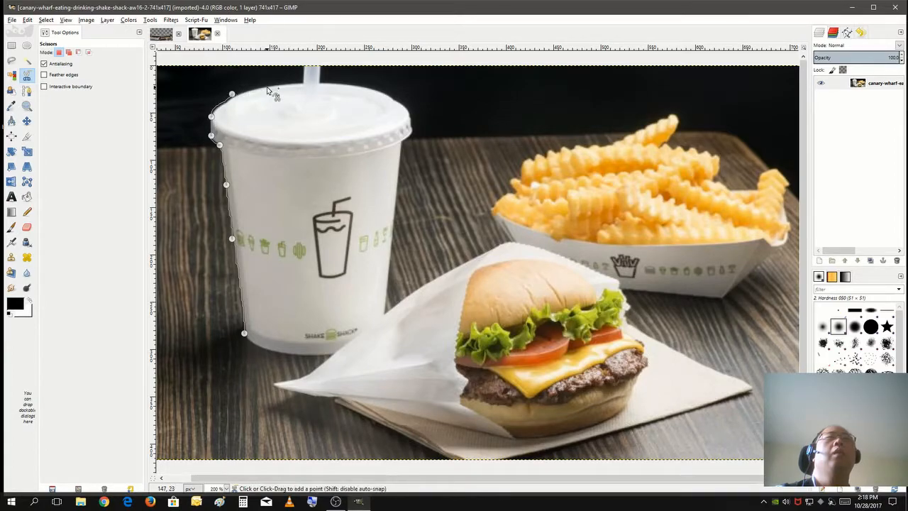
{"action": "left_click", "coordinate": [232, 93]}
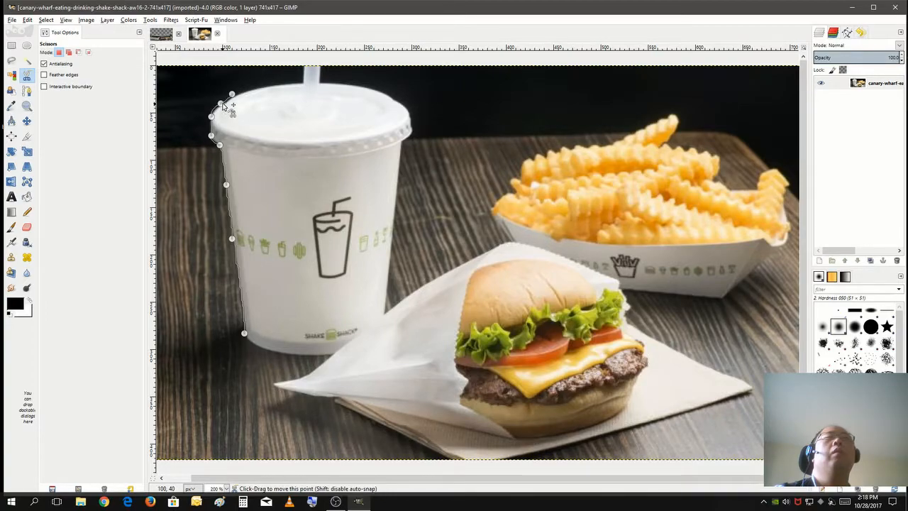
Continue the scissors outline over the cup's lid, around the straw and down to the lid's right rim.
{"action": "left_click", "coordinate": [253, 88]}
{"action": "left_click", "coordinate": [290, 83]}
{"action": "left_click", "coordinate": [303, 66]}
{"action": "left_click", "coordinate": [321, 80]}
{"action": "left_click", "coordinate": [388, 93]}
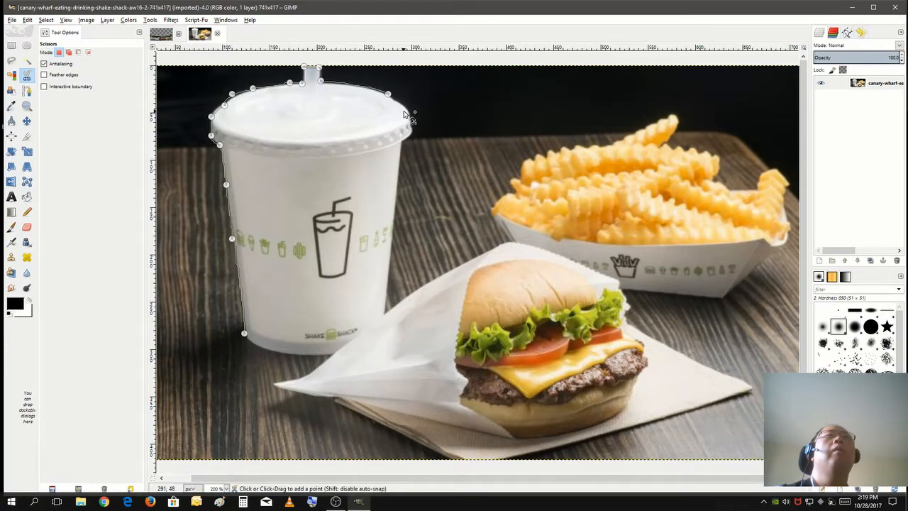
{"action": "left_click", "coordinate": [410, 114]}
{"action": "left_click", "coordinate": [404, 141]}
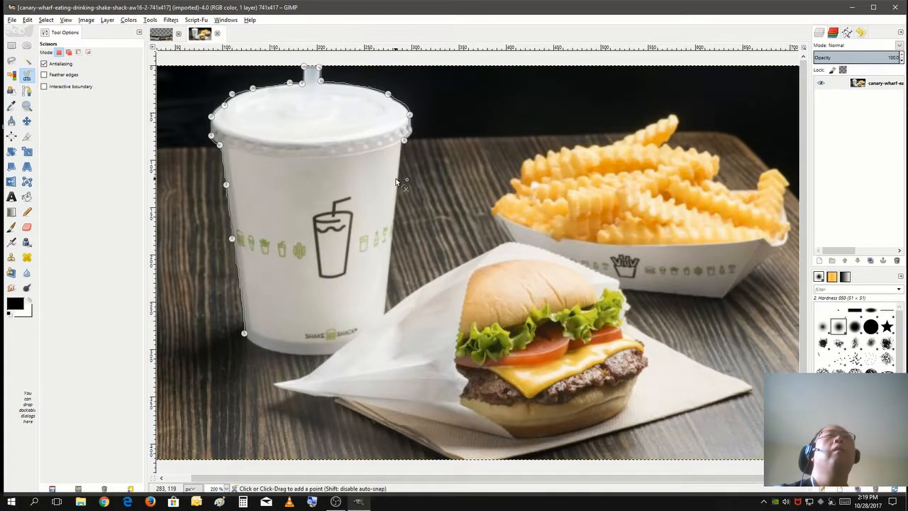
{"action": "left_click", "coordinate": [411, 132]}
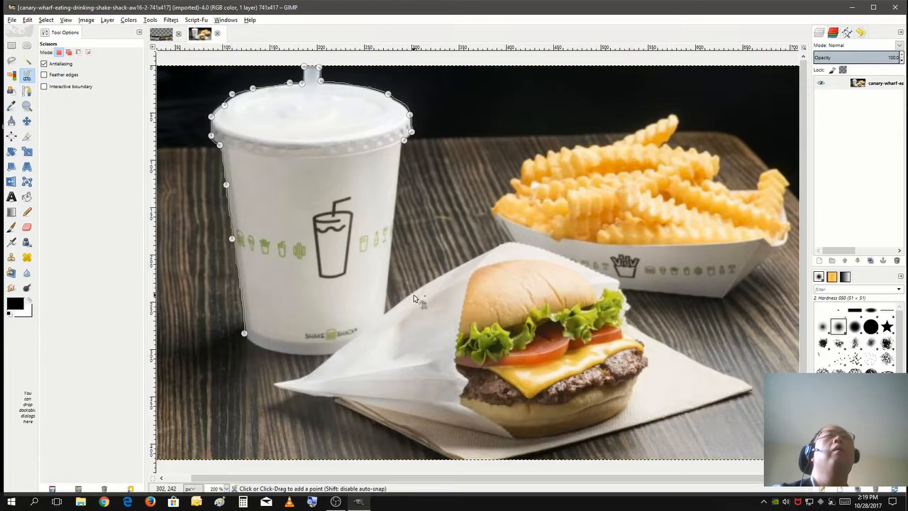
Extend the scissors outline down the cup's right side and along the upper edge of the burger wrapper to the lettuce.
{"action": "left_click", "coordinate": [386, 308]}
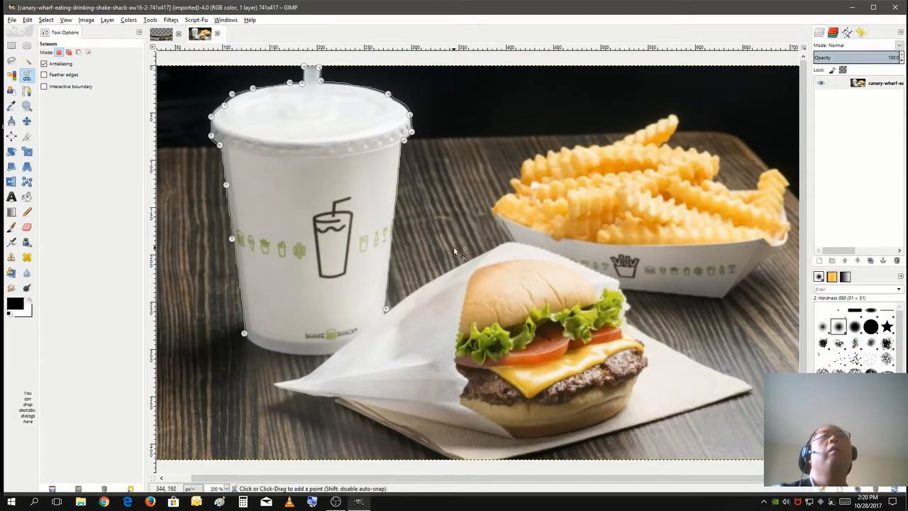
{"action": "left_click", "coordinate": [486, 251]}
{"action": "left_click", "coordinate": [511, 244]}
{"action": "left_click", "coordinate": [618, 279]}
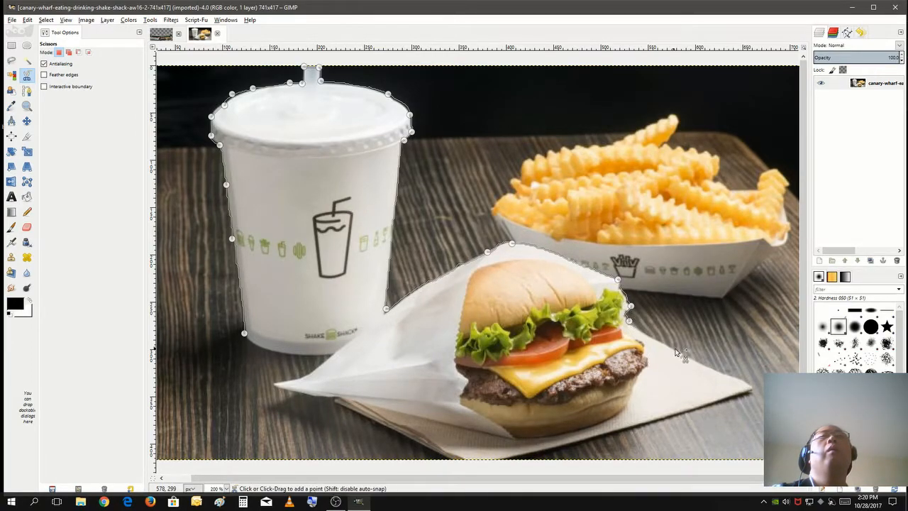
Trace the remaining paper edges and wrapper tip back to the starting point, and convert the closed scissors outline into a selection.
{"action": "left_click", "coordinate": [698, 363]}
{"action": "left_click", "coordinate": [752, 388]}
{"action": "left_click", "coordinate": [611, 433]}
{"action": "left_click", "coordinate": [510, 457]}
{"action": "left_click", "coordinate": [450, 458]}
{"action": "left_click", "coordinate": [463, 457]}
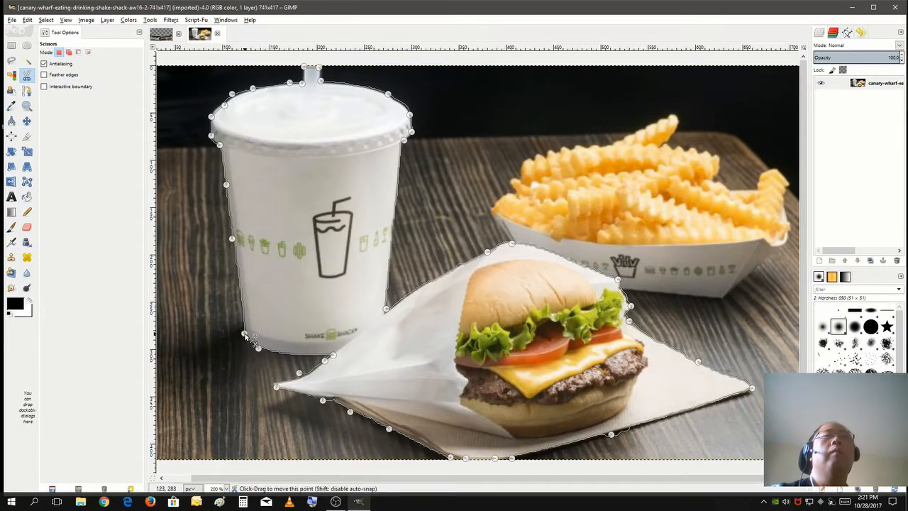
{"action": "left_click", "coordinate": [293, 285]}
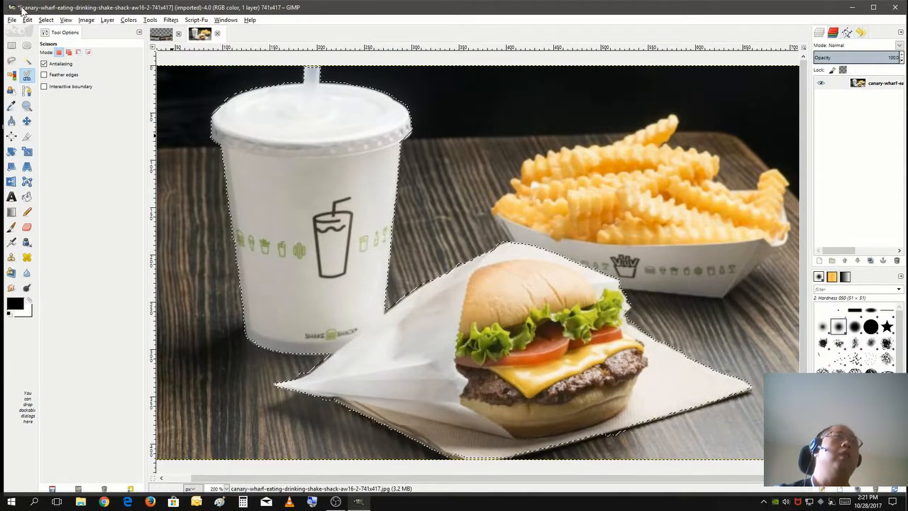
Add an alpha channel to the layer and delete everything outside the cup and burger by inverting the selection.
{"action": "left_click", "coordinate": [45, 20]}
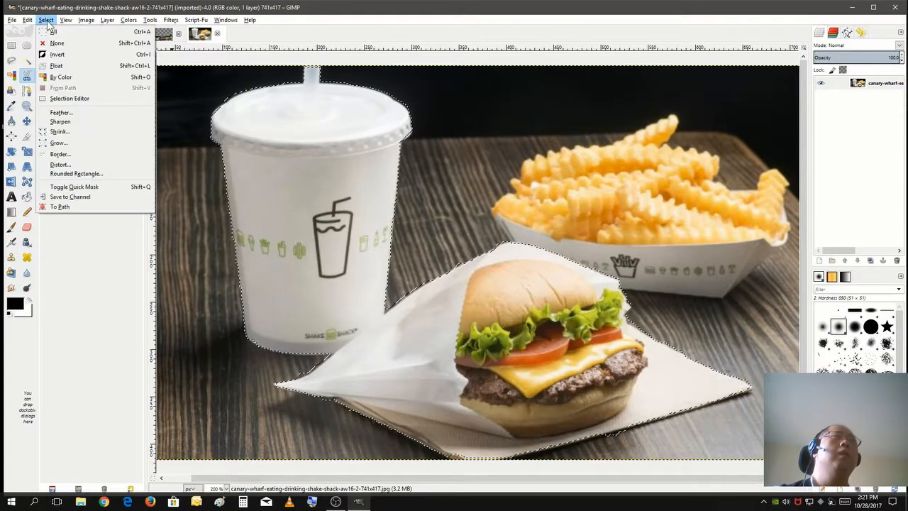
{"action": "left_click", "coordinate": [57, 55]}
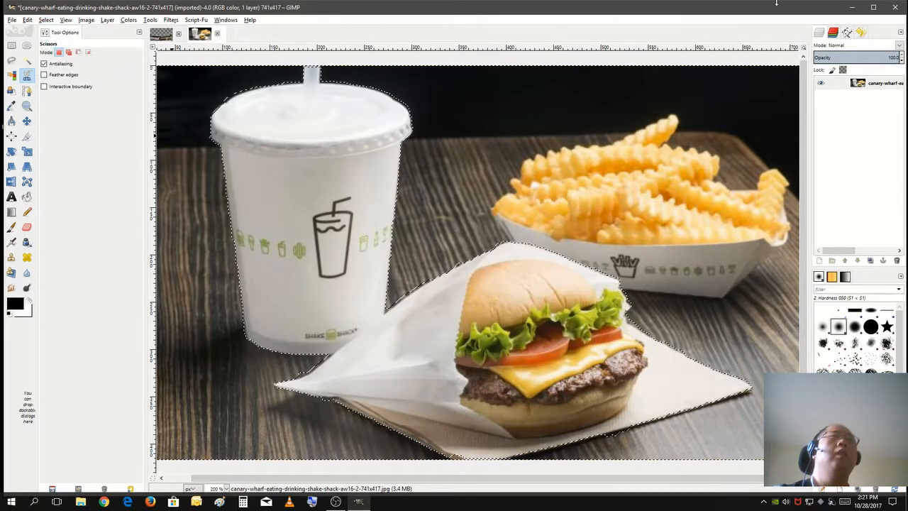
{"action": "right_click", "coordinate": [898, 85]}
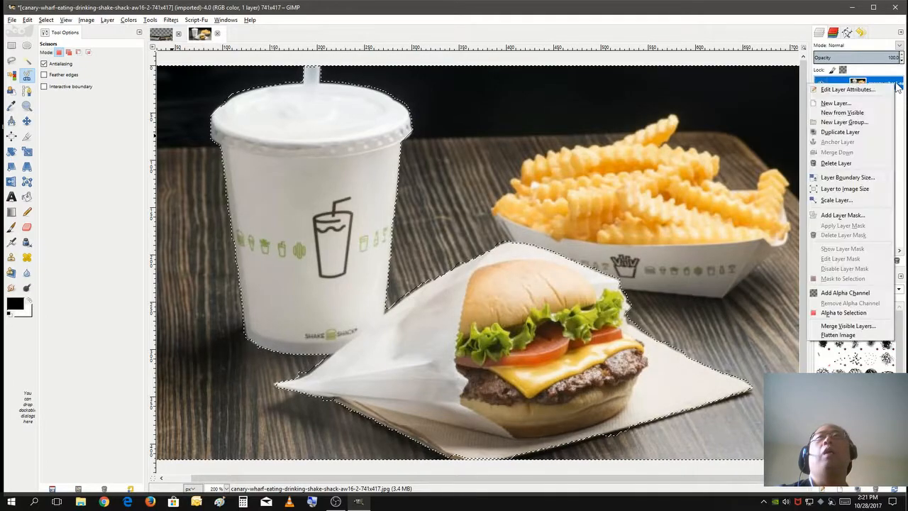
{"action": "left_click", "coordinate": [830, 293]}
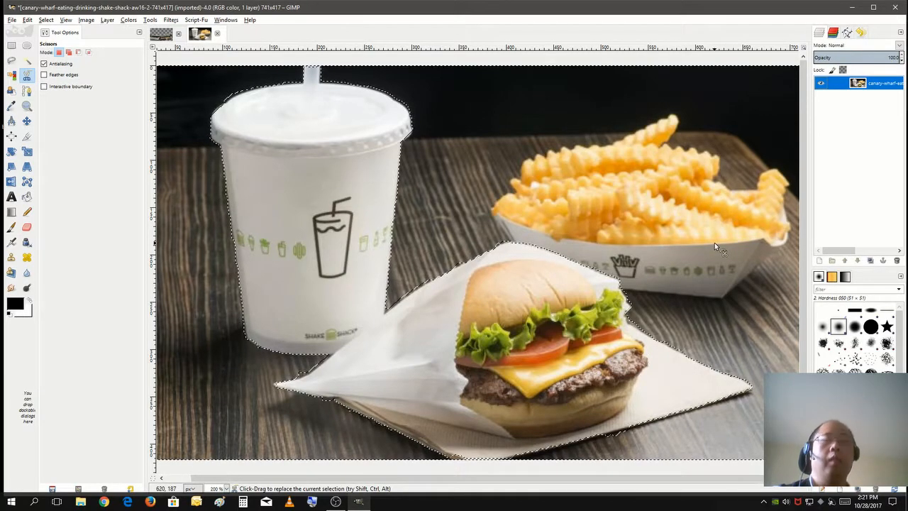
{"action": "key", "text": "ctrl+i"}
{"action": "key", "text": "Delete"}
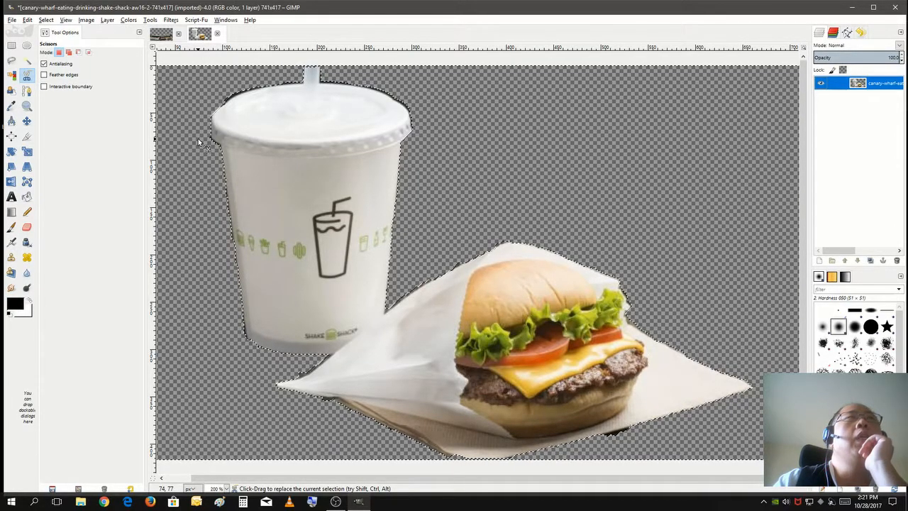
Select an ellipse about 184 × 81 px across the upper body of the cup and delete its contents.
{"action": "left_click", "coordinate": [26, 46]}
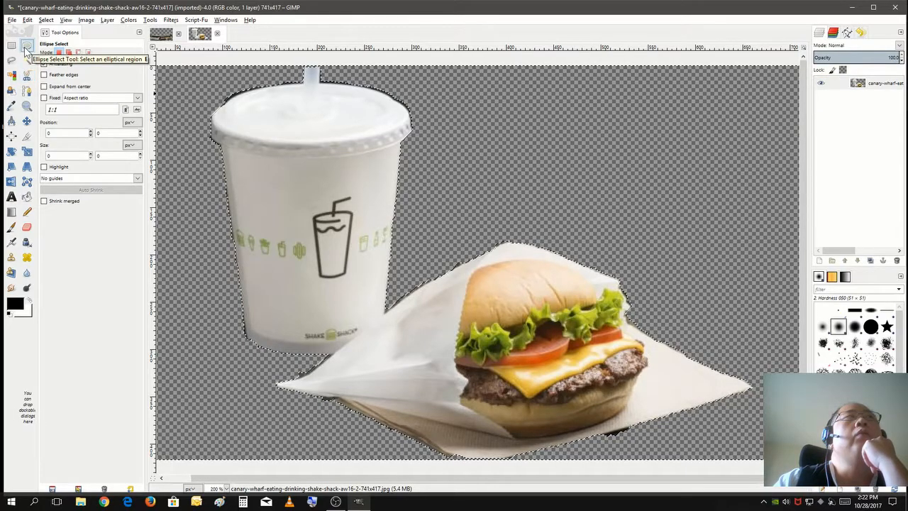
{"action": "left_click_drag", "start_coordinate": [233, 171], "coordinate": [411, 270]}
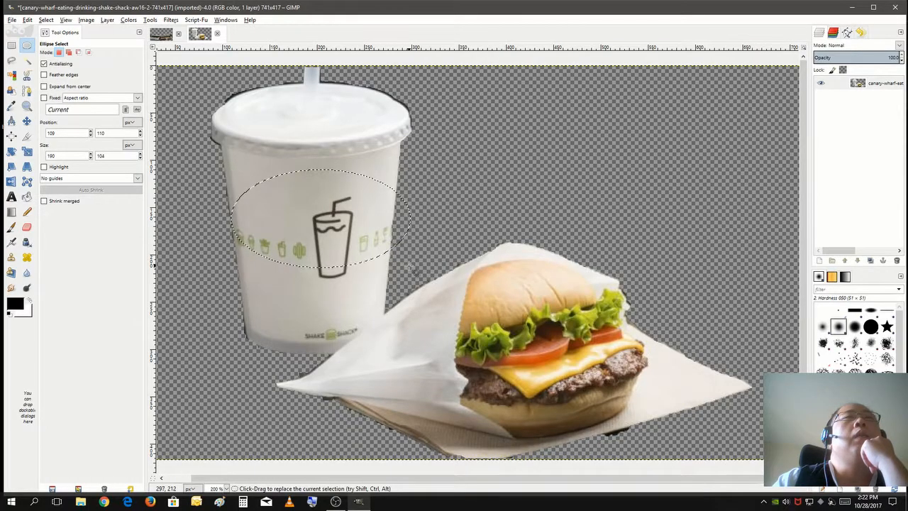
{"action": "left_click_drag", "start_coordinate": [230, 161], "coordinate": [399, 233]}
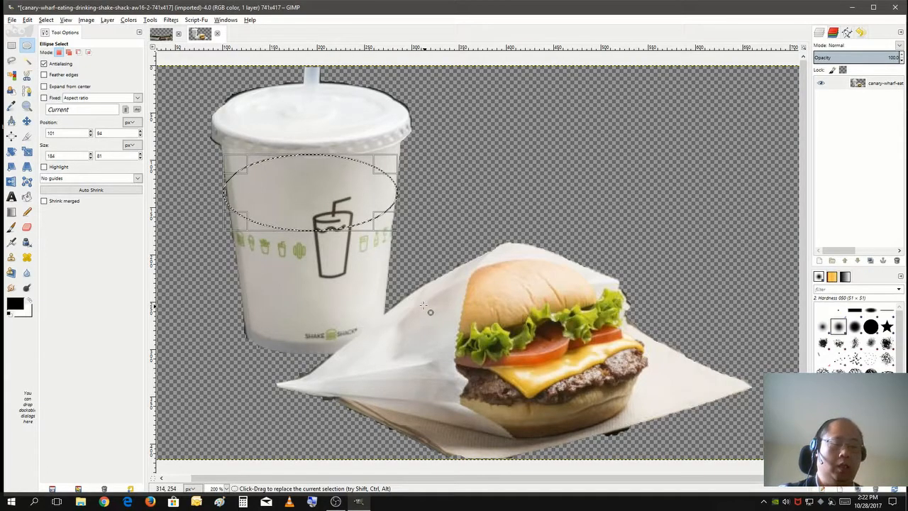
{"action": "key", "text": "Delete"}
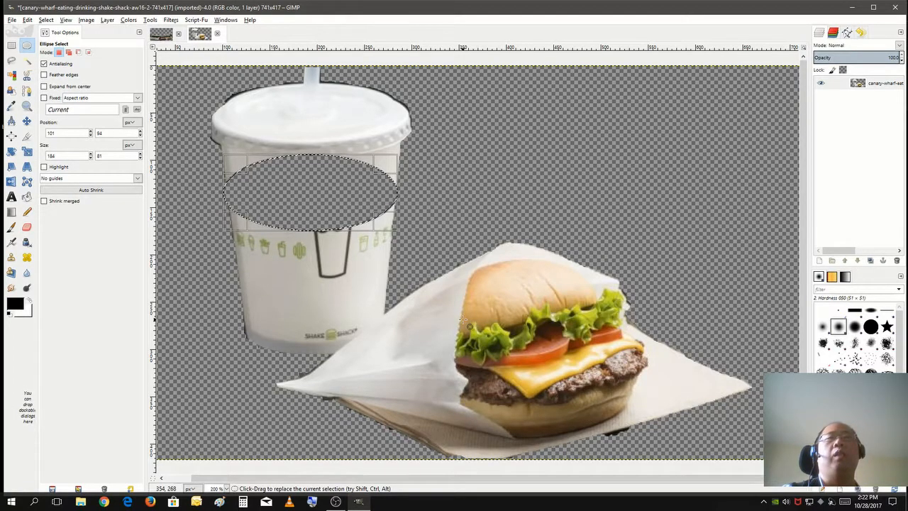
Select an ellipse about 234 × 109 px over the burger, invert the selection and delete everything outside the ellipse.
{"action": "left_click_drag", "start_coordinate": [443, 322], "coordinate": [657, 419]}
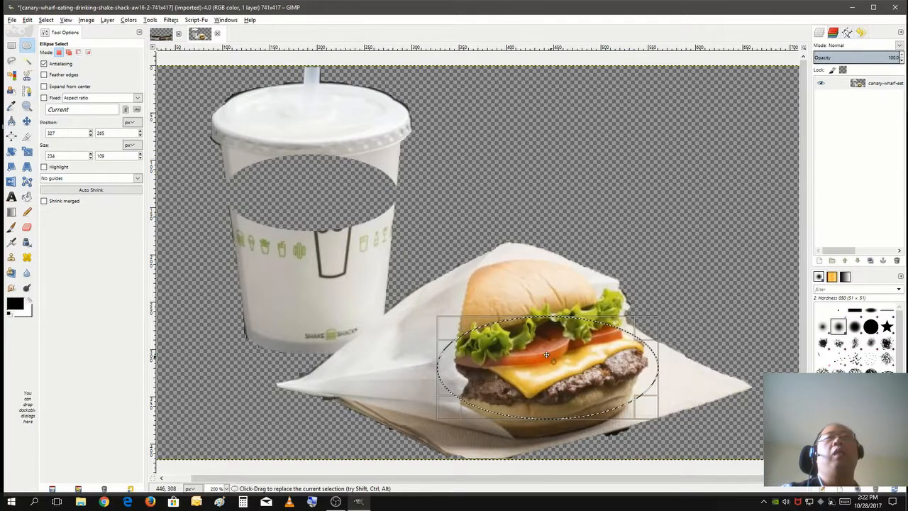
{"action": "left_click", "coordinate": [40, 21]}
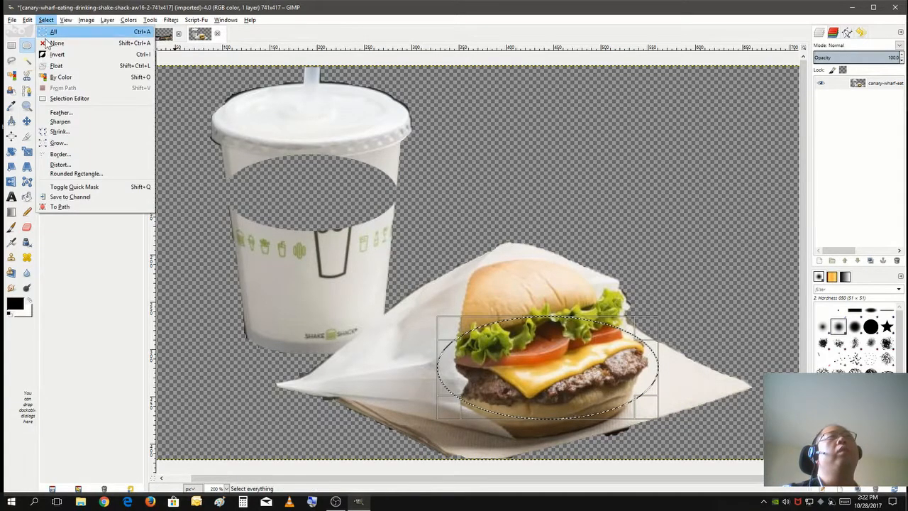
{"action": "left_click", "coordinate": [51, 57]}
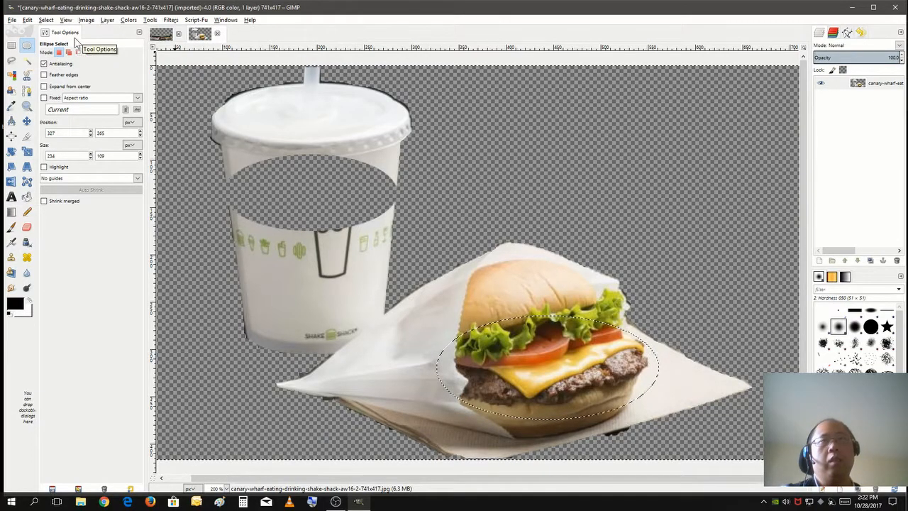
{"action": "key", "text": "Delete"}
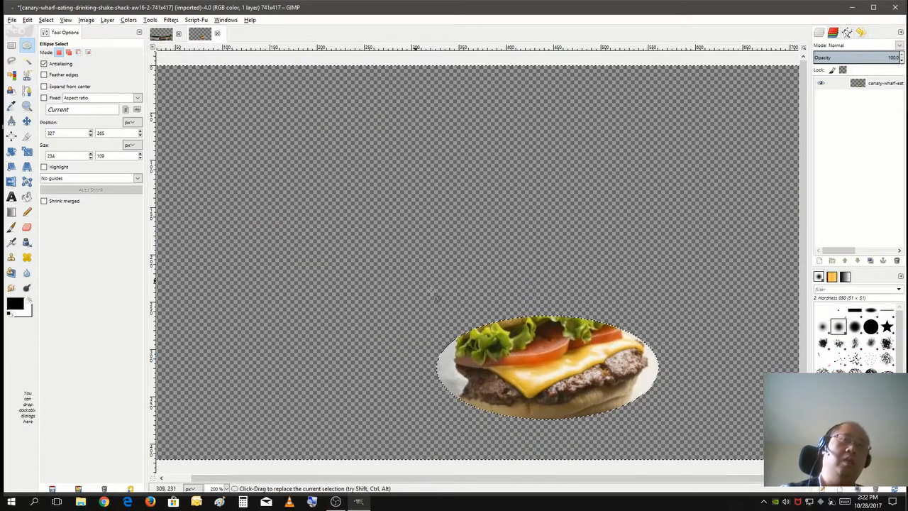